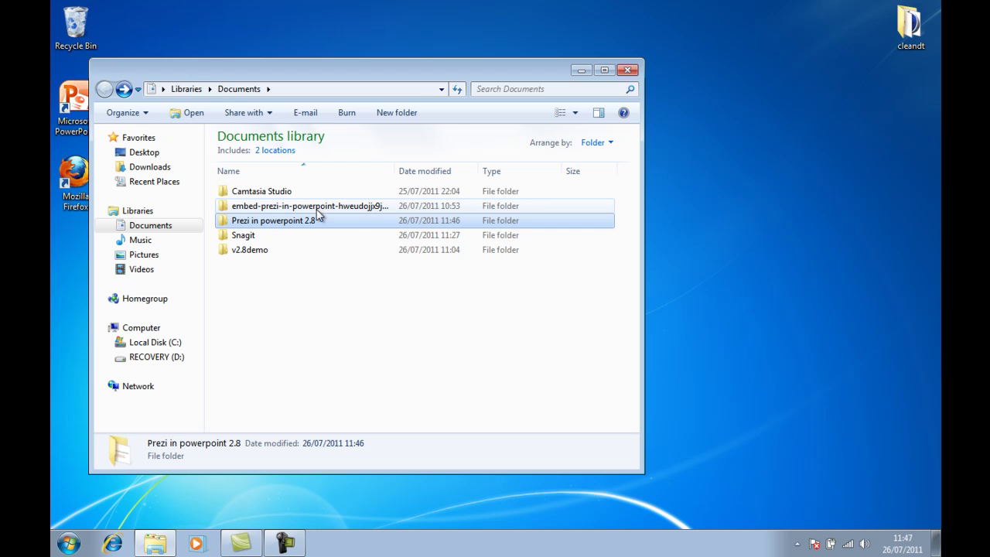
- Test-run the offline Prezi in the embed-prezi folder, then close the Flash player
double_click(318, 207)
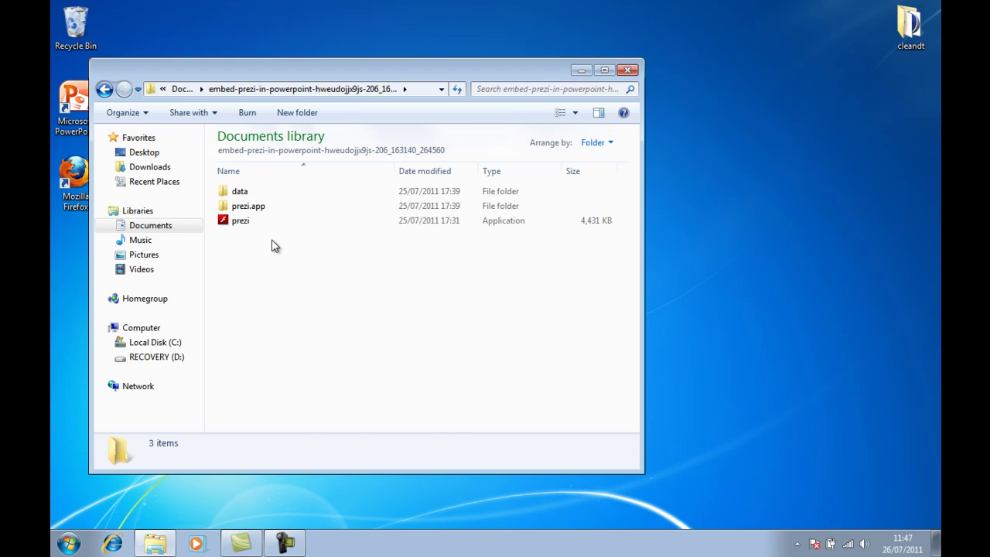
click(254, 222)
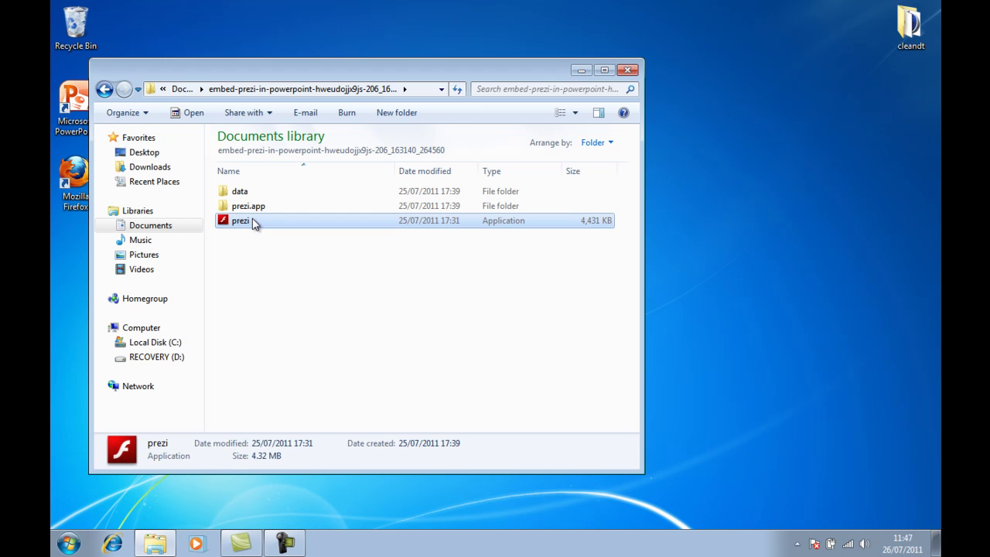
double_click(253, 222)
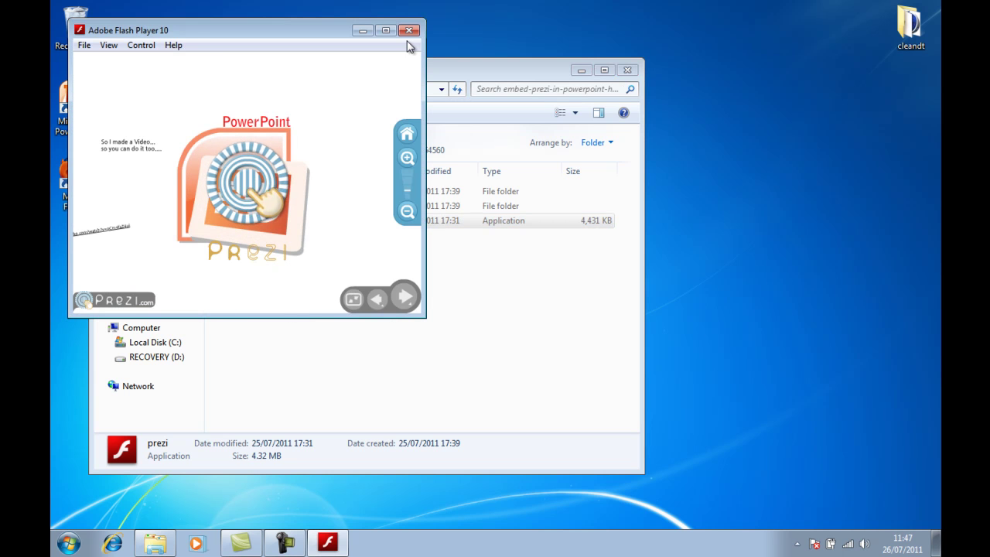
click(409, 30)
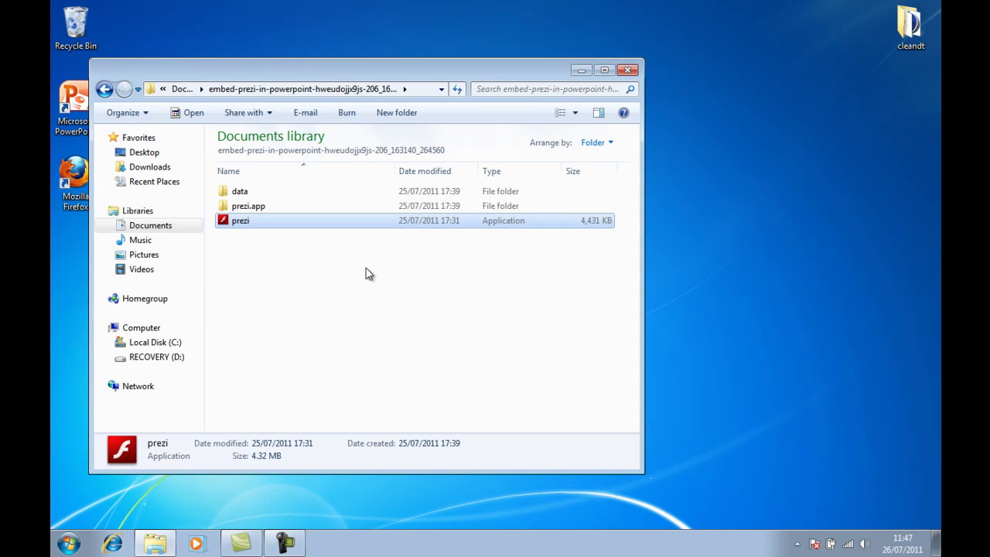
- Copy the data and prezi.app folders and return to the Documents library
click(243, 192)
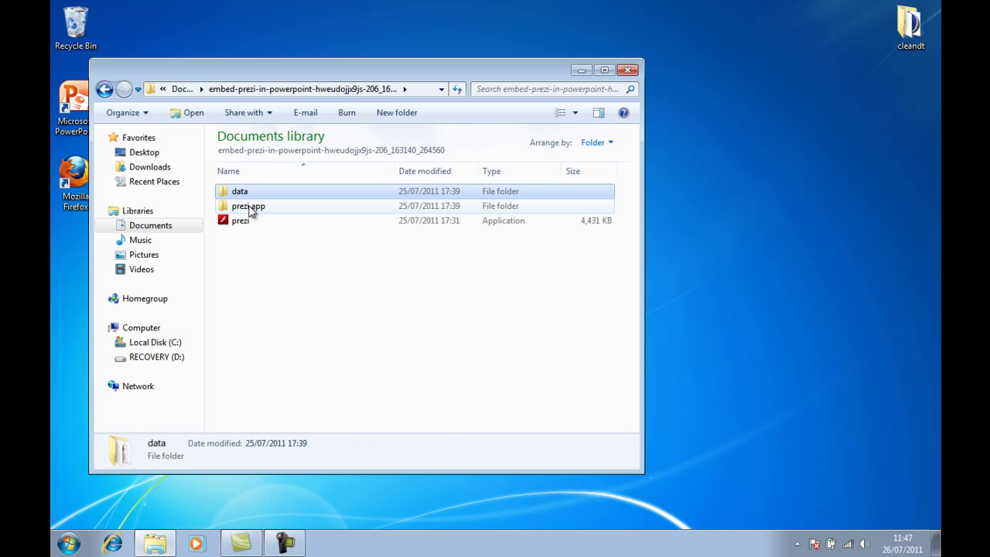
ctrl+click(249, 207)
right_click(250, 209)
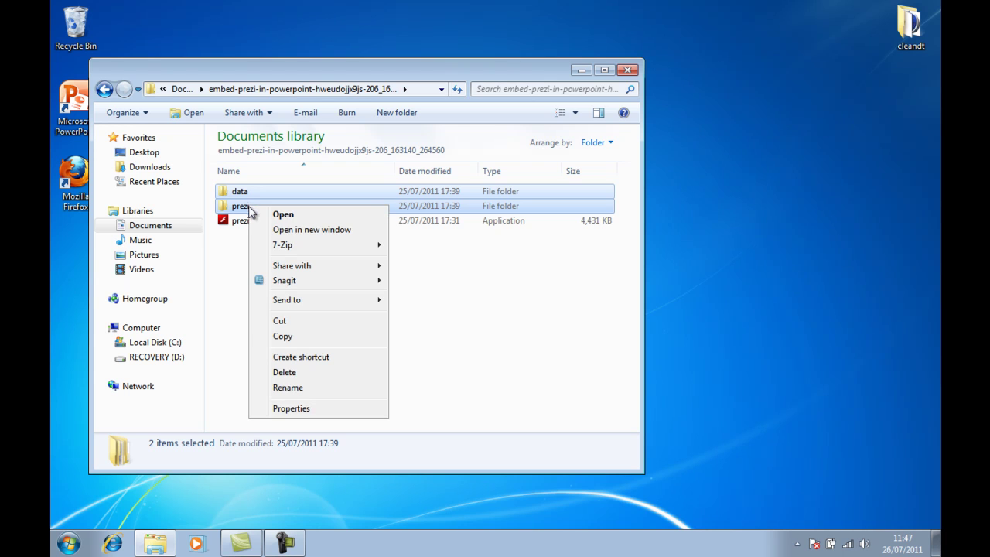
click(293, 335)
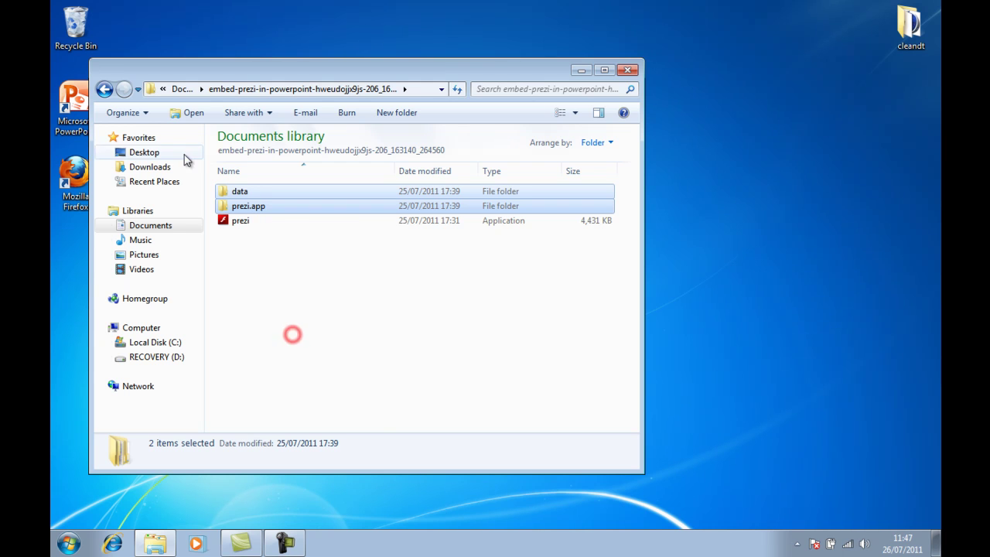
click(105, 89)
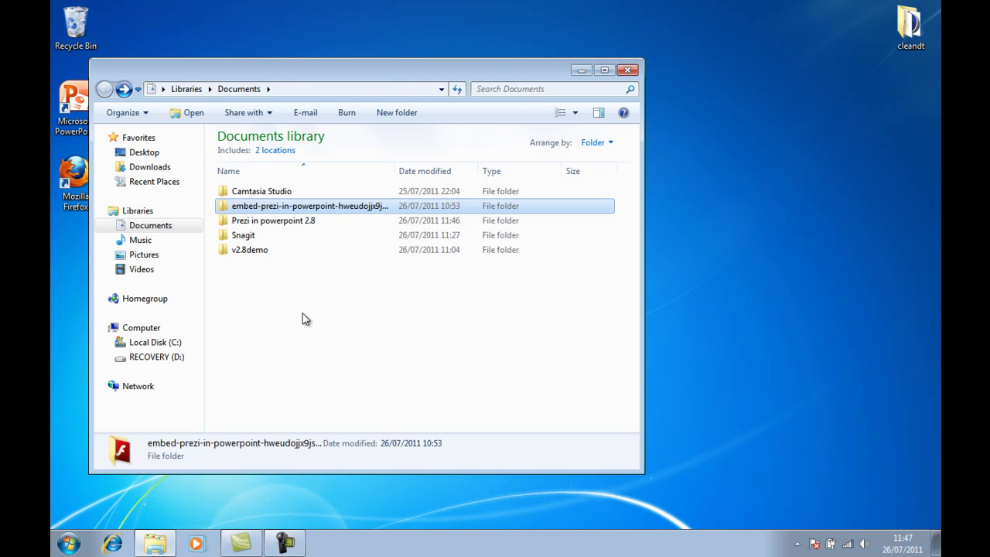
- Paste the copied data and prezi.app folders inside the Prezi in powerpoint 2.8 folder
double_click(267, 223)
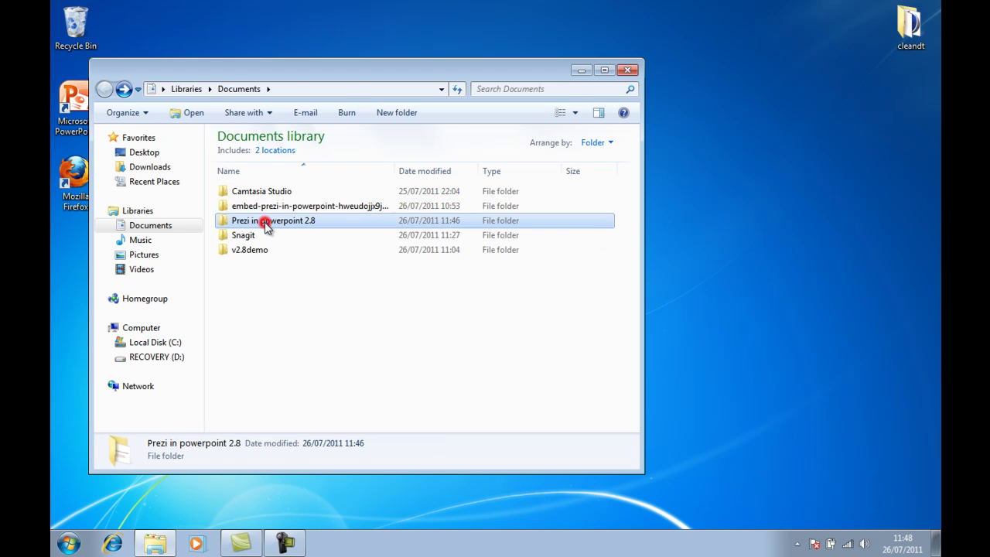
right_click(263, 224)
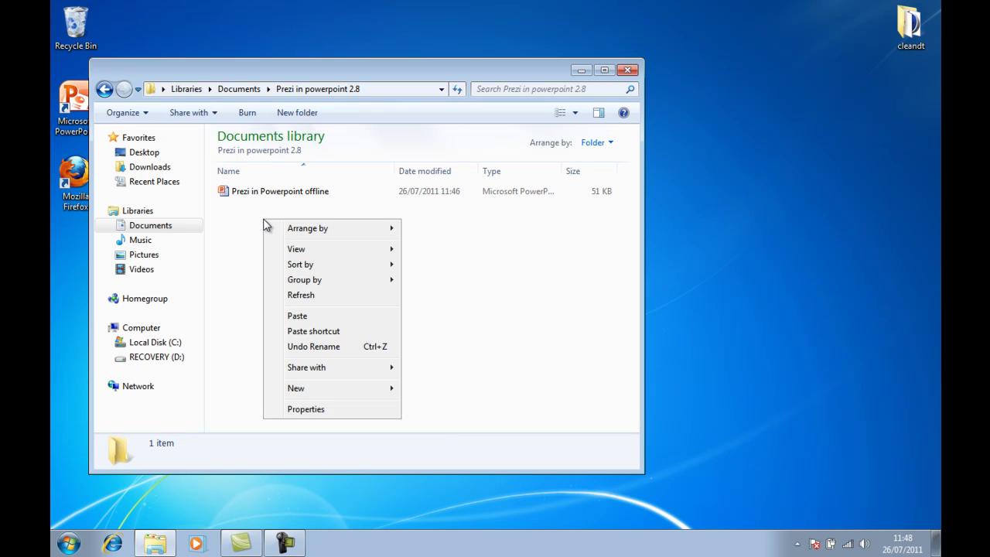
click(311, 313)
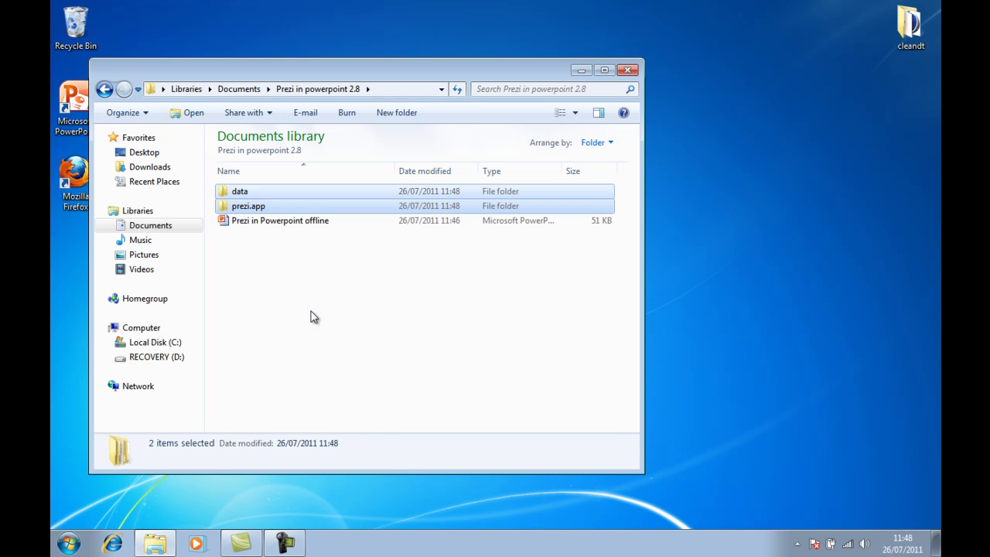
click(311, 315)
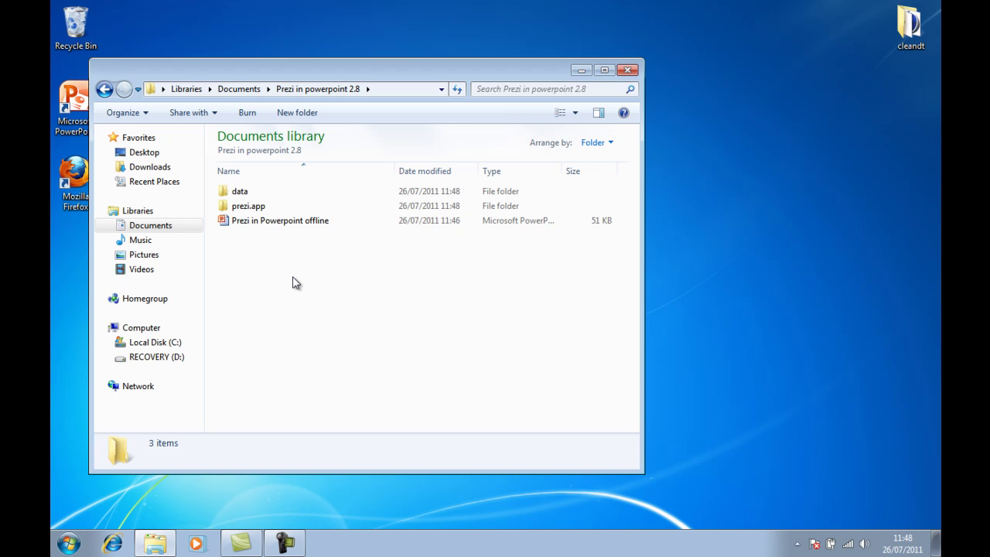
- Open 'Prezi in Powerpoint offline' in PowerPoint and select slide 2, 'My offline prezi'
double_click(270, 222)
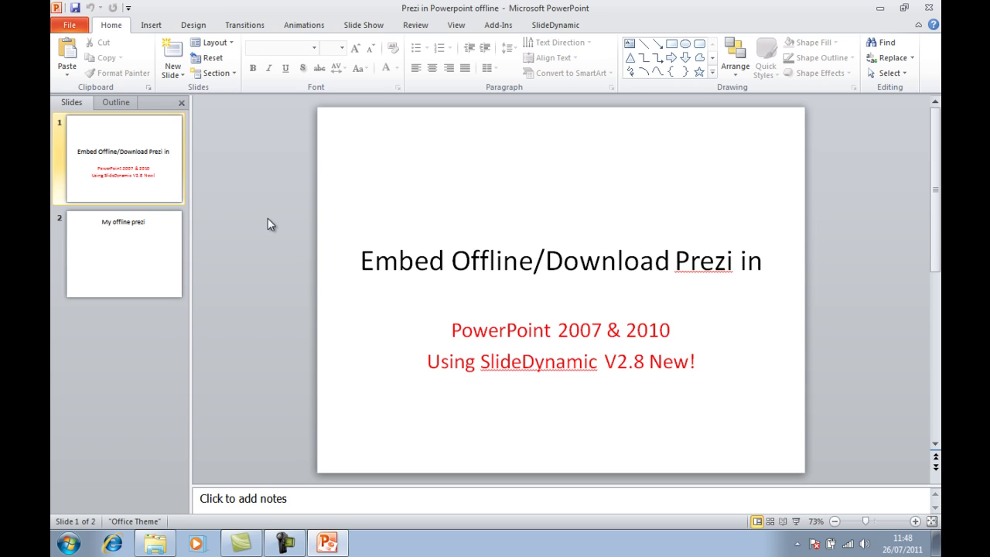
click(128, 227)
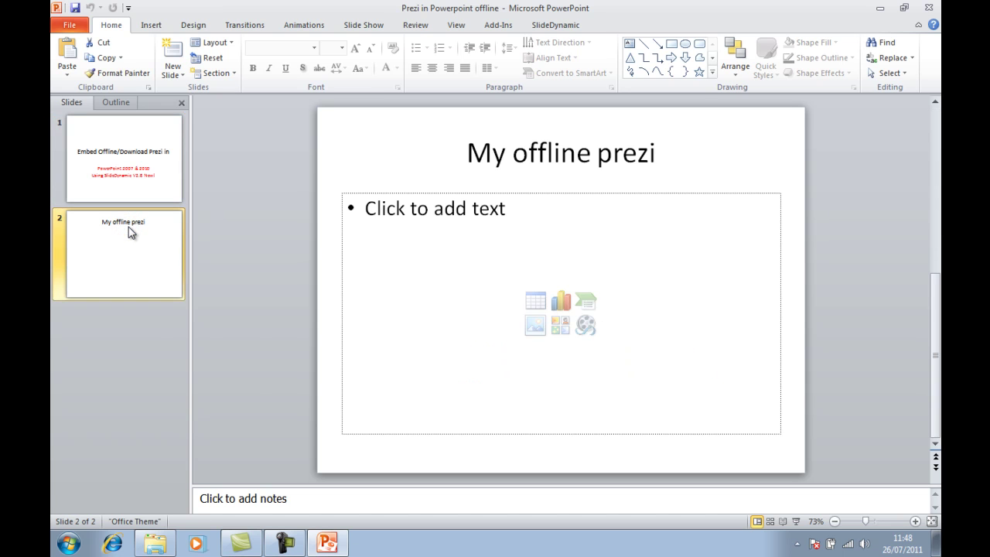
- Insert an offline Prezi from the SlideDynamic tab on slide 2, then enlarge and reposition it
click(553, 26)
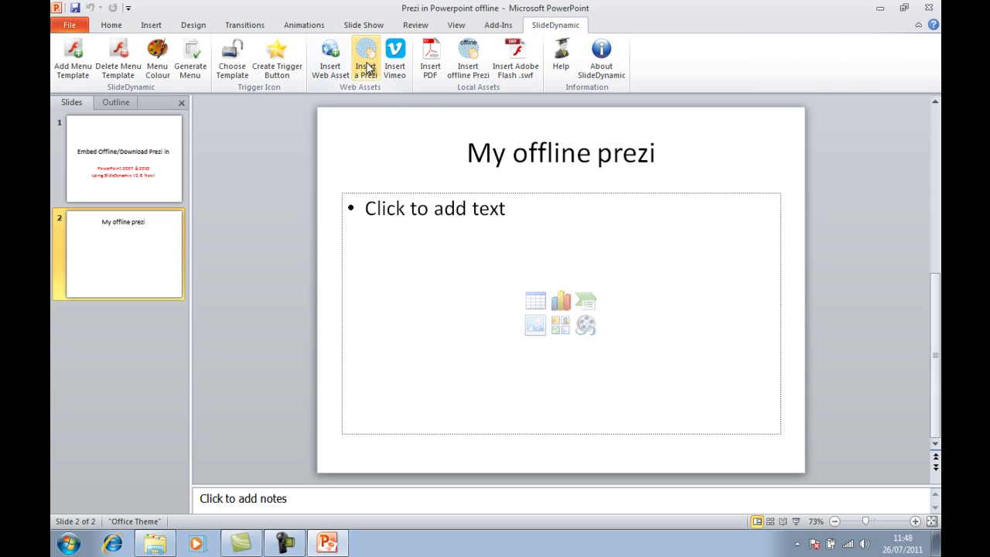
click(470, 68)
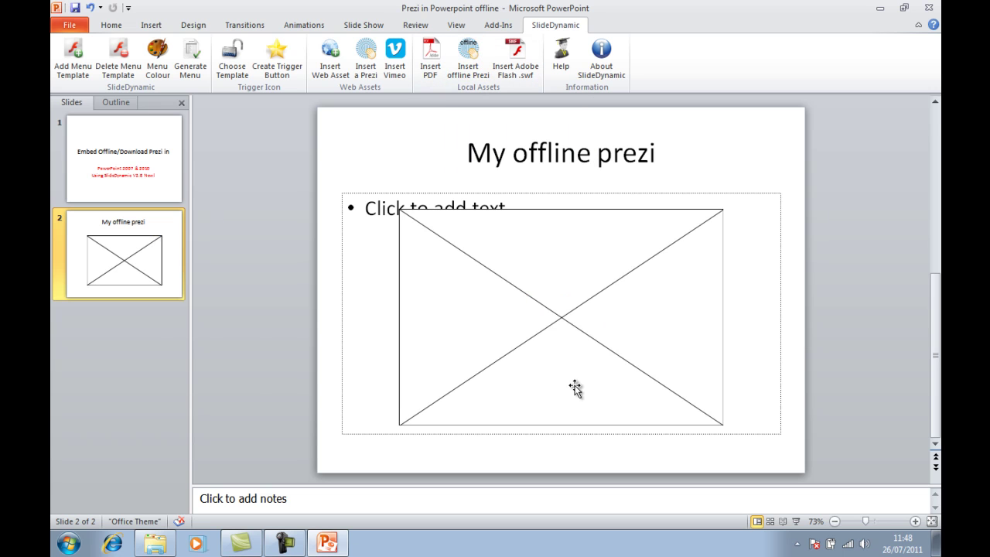
click(575, 390)
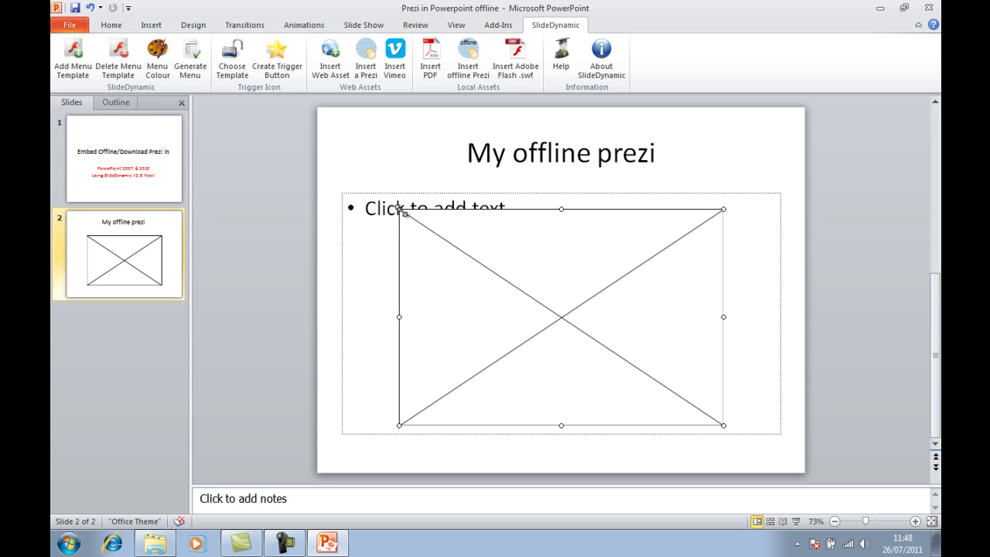
drag(399, 209, 361, 188)
drag(440, 239, 477, 255)
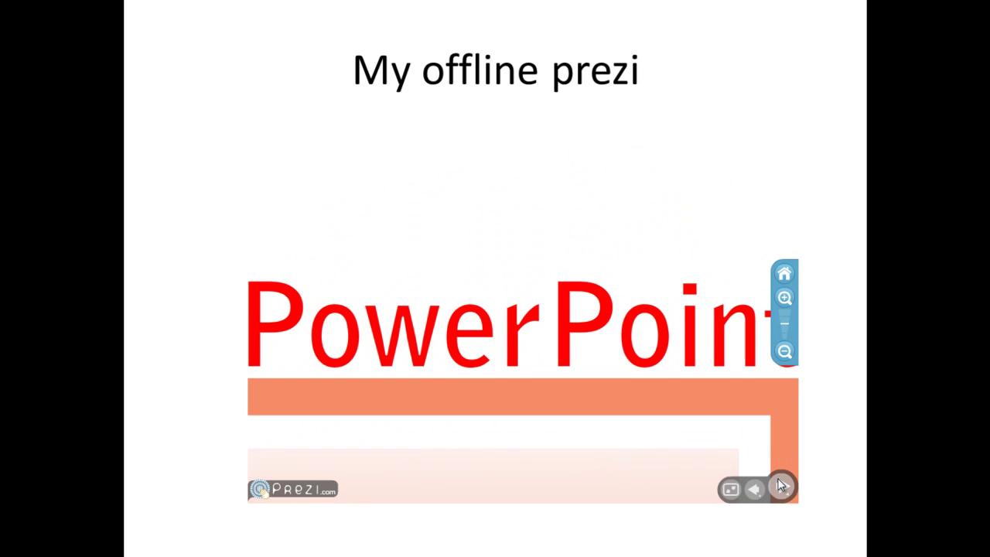
- Advance the embedded Prezi two steps in the slide show, then end the show
click(779, 485)
click(780, 485)
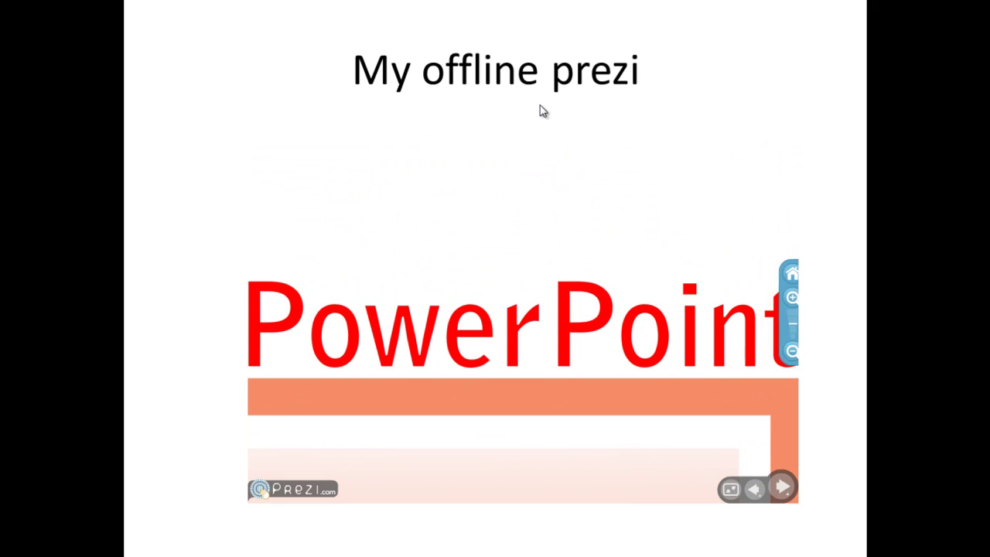
key(Escape)
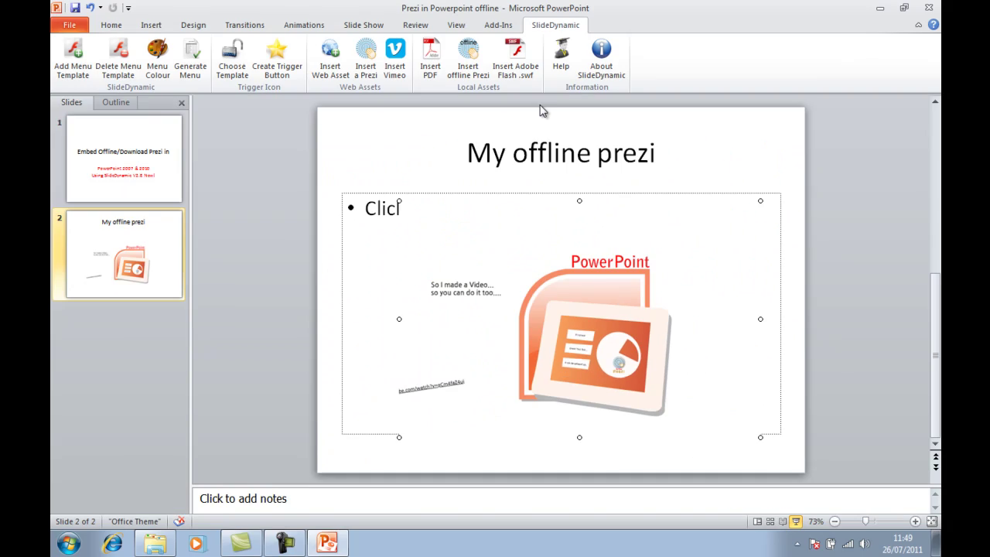
- Save and close the presentation, then reopen the .pptx from Explorer
click(68, 28)
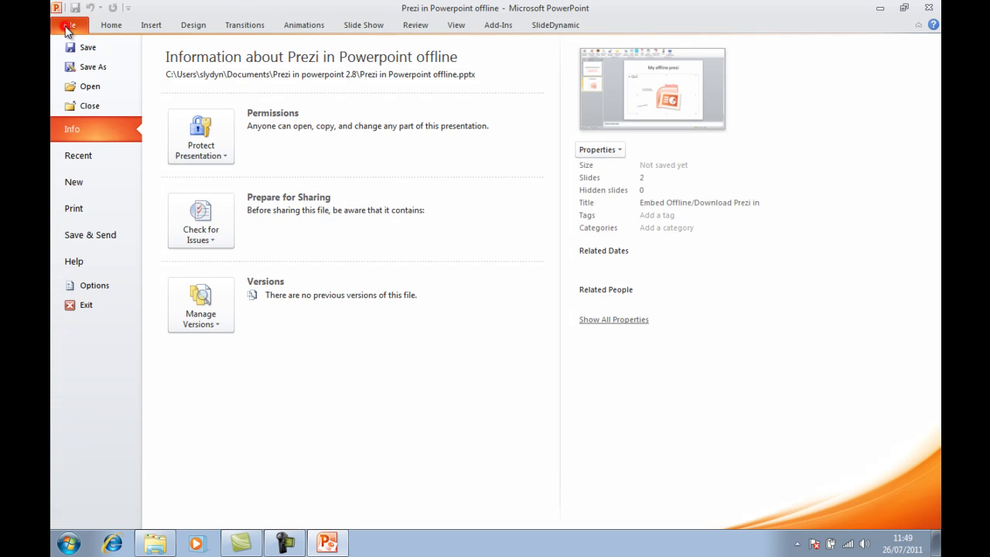
click(929, 7)
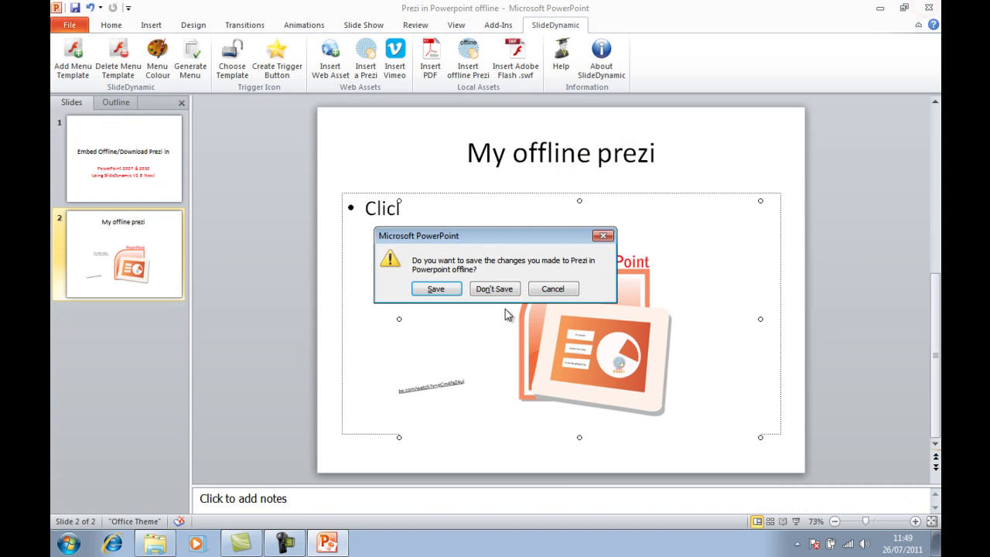
click(436, 289)
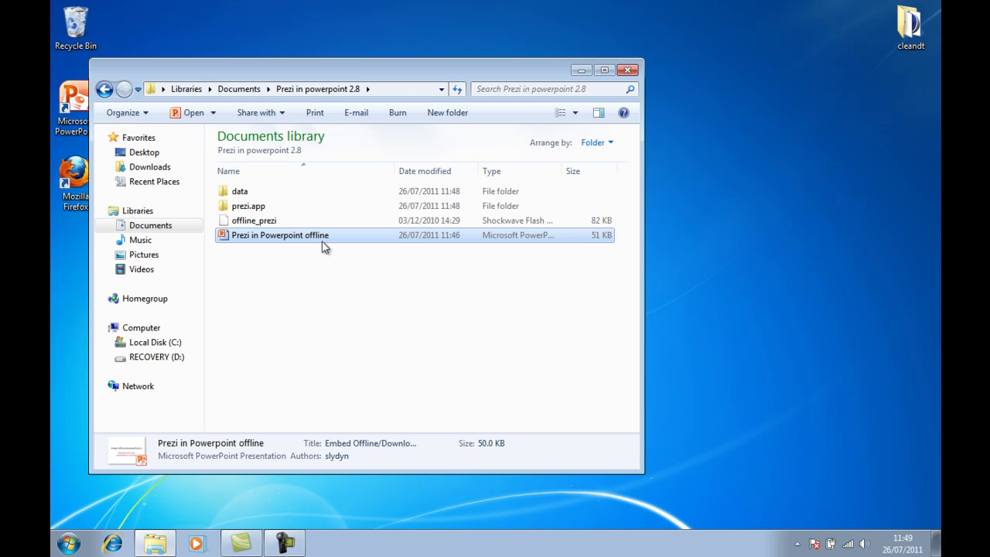
double_click(319, 235)
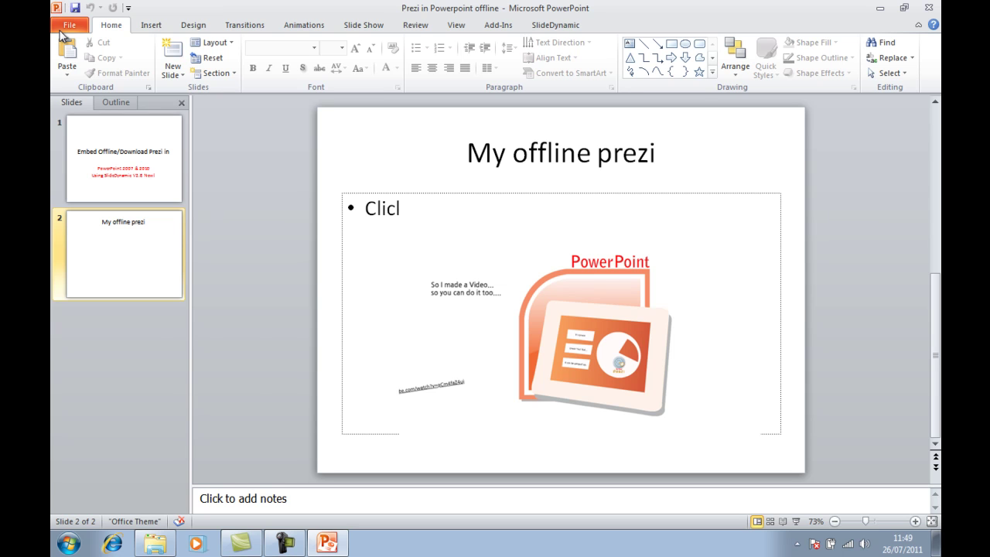
- Save and close the presentation, then reopen it from the Recent list
click(70, 27)
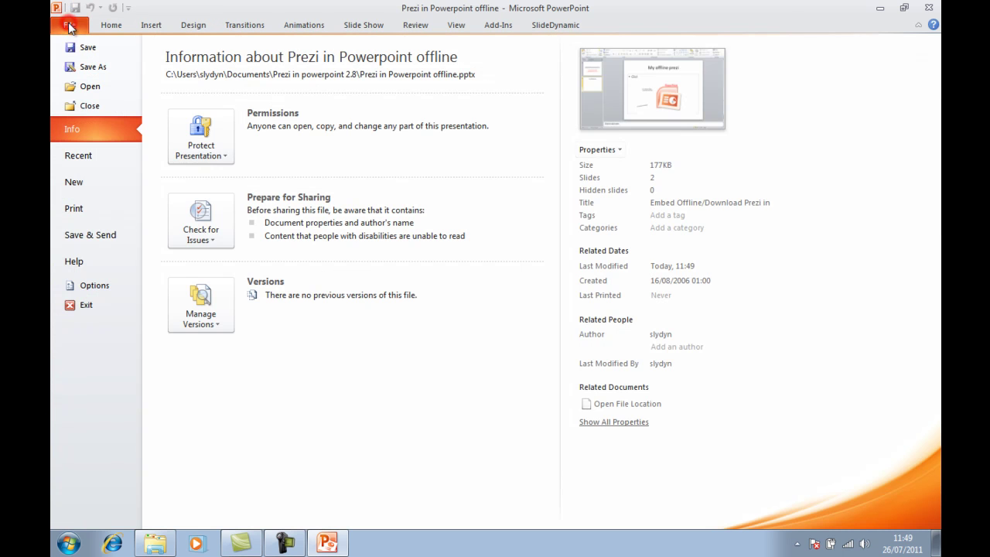
click(90, 105)
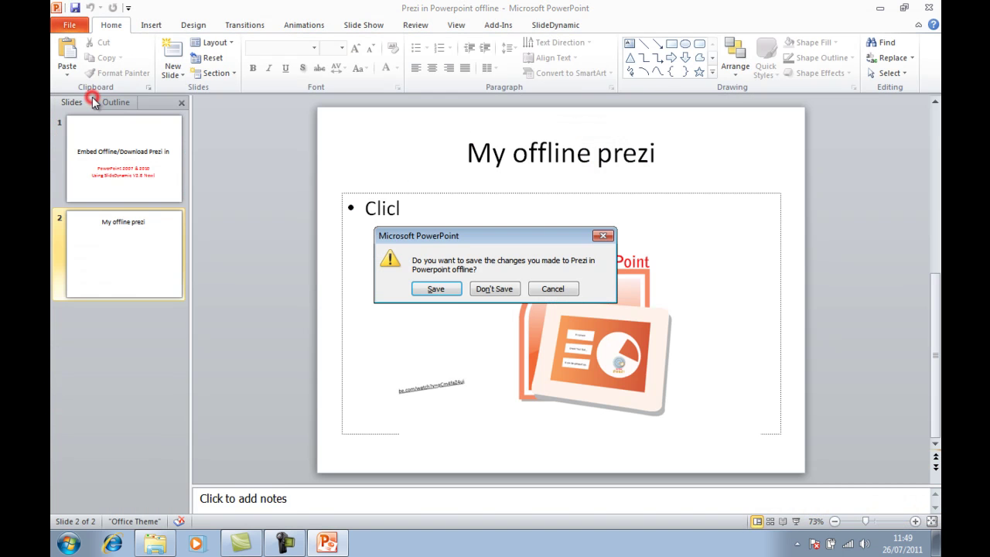
click(455, 294)
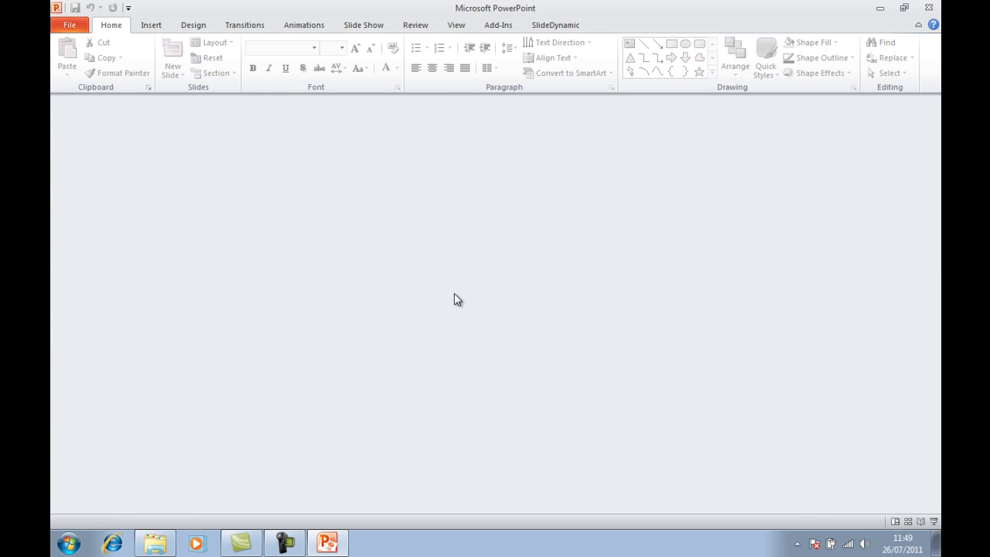
click(69, 25)
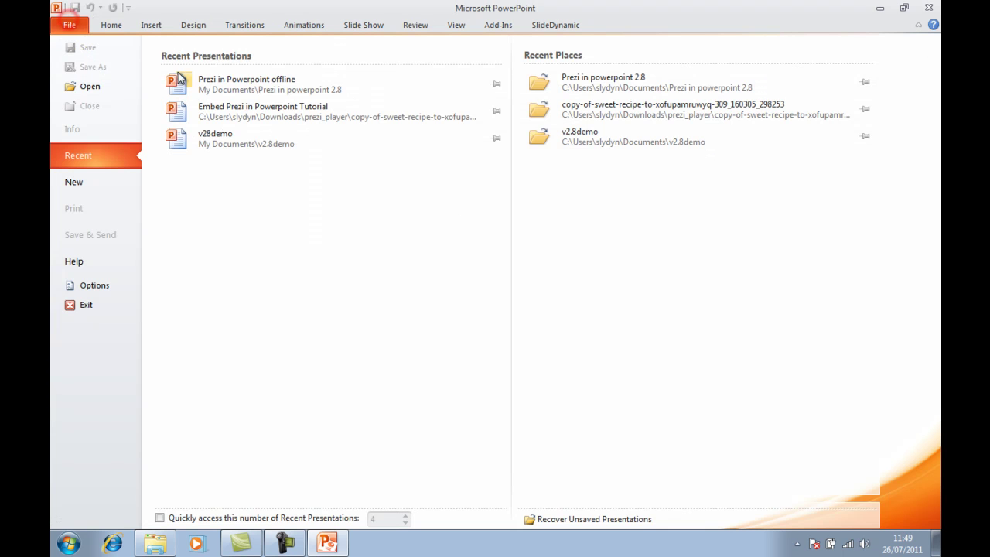
click(191, 87)
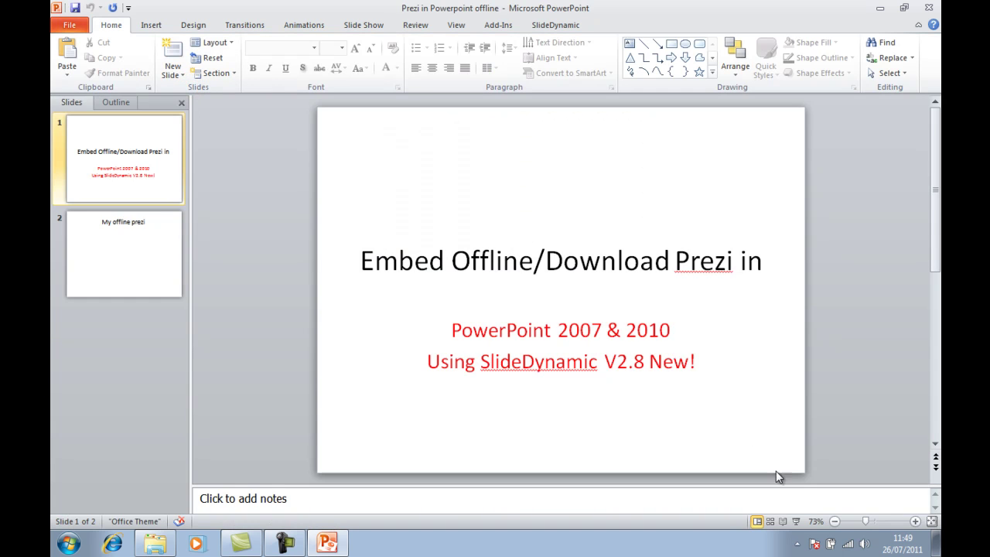
- Run the slide show to slide 2 to check the Prezi, then exit the show
click(796, 521)
click(694, 402)
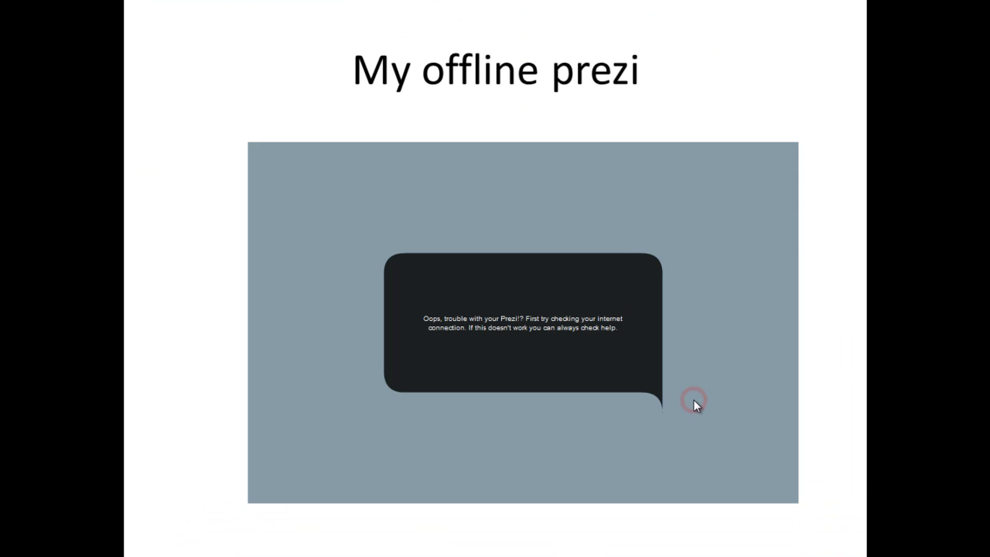
key(Escape)
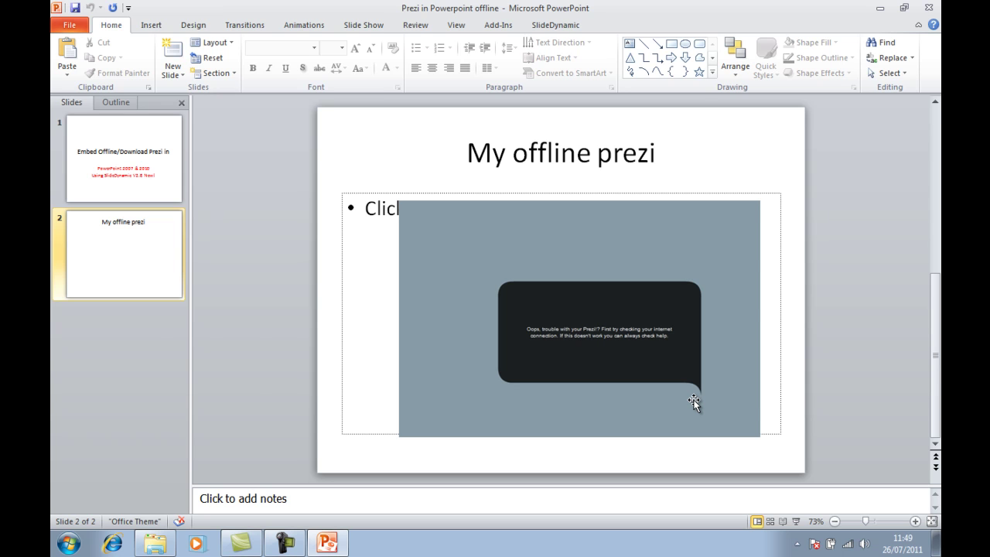
- Nudge the Prezi object up-left on slide 2, then save and close PowerPoint
drag(623, 319, 600, 307)
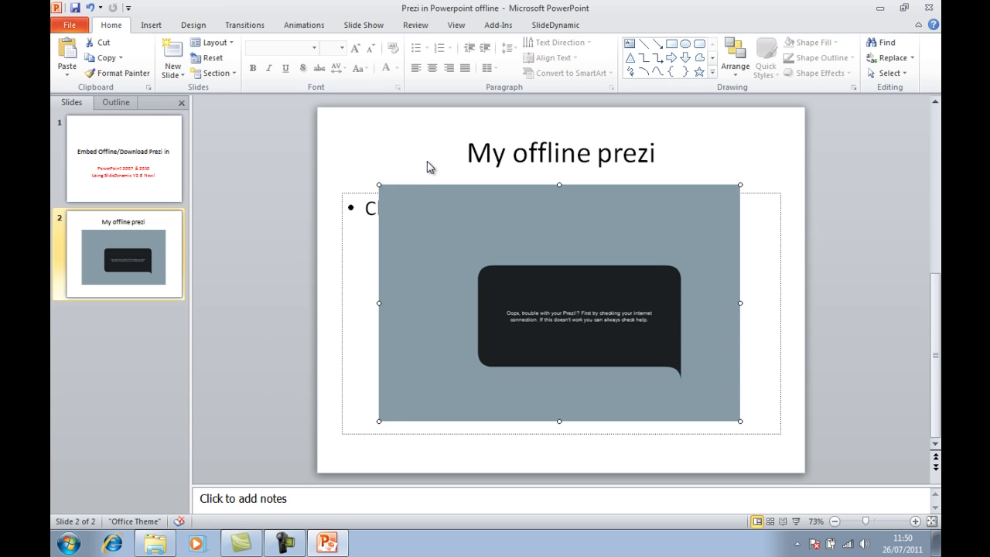
click(929, 7)
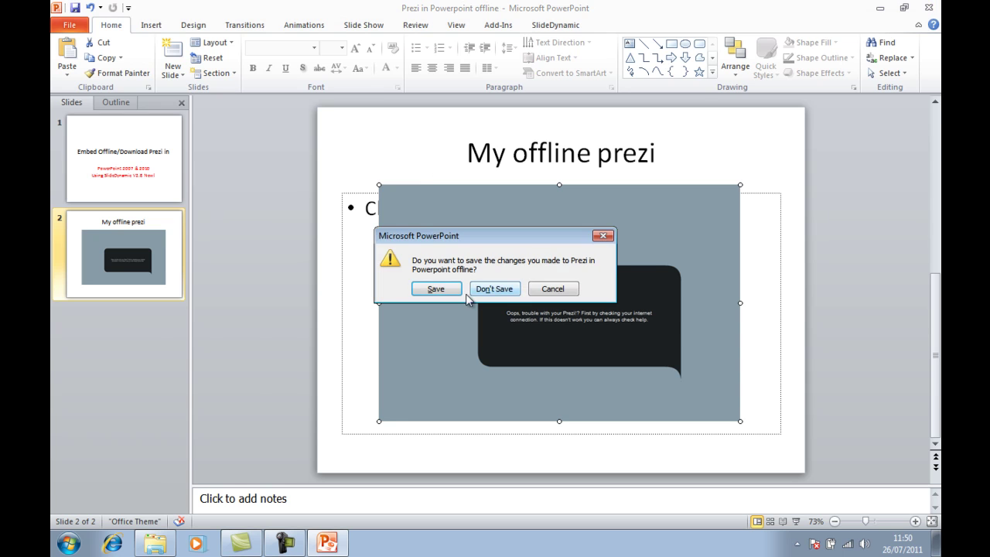
click(437, 288)
click(358, 236)
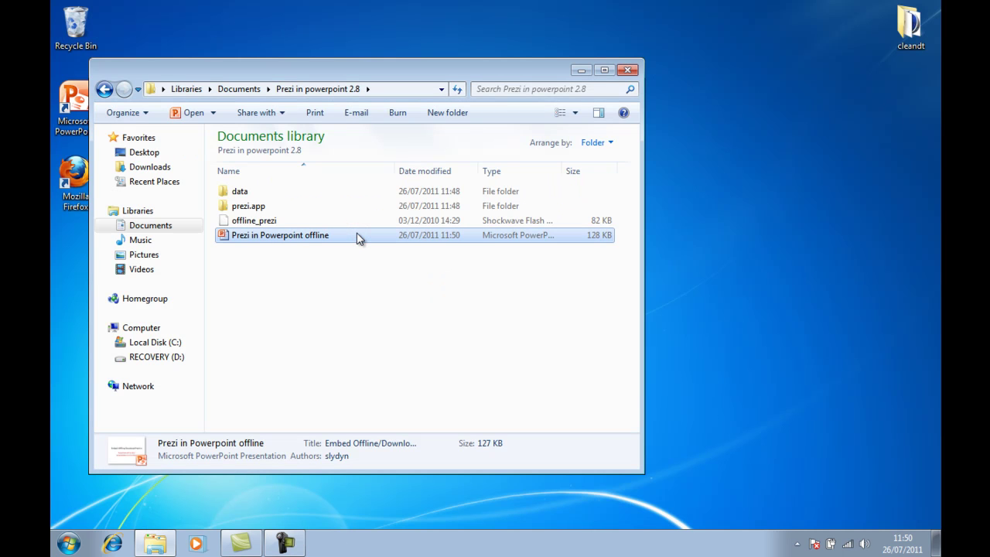
- Reopen the saved 'Prezi in Powerpoint offline' file from the Prezi in powerpoint 2.8 folder
double_click(358, 236)
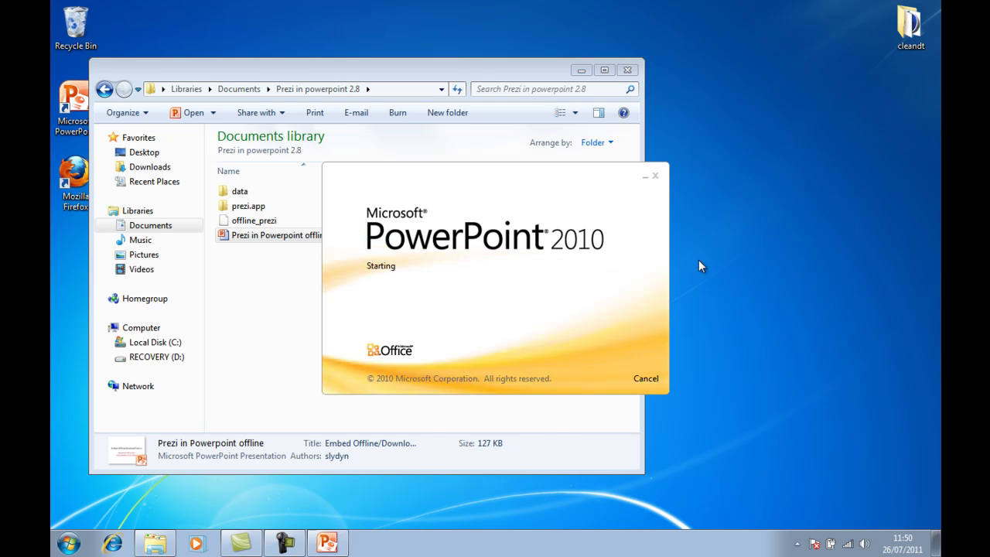